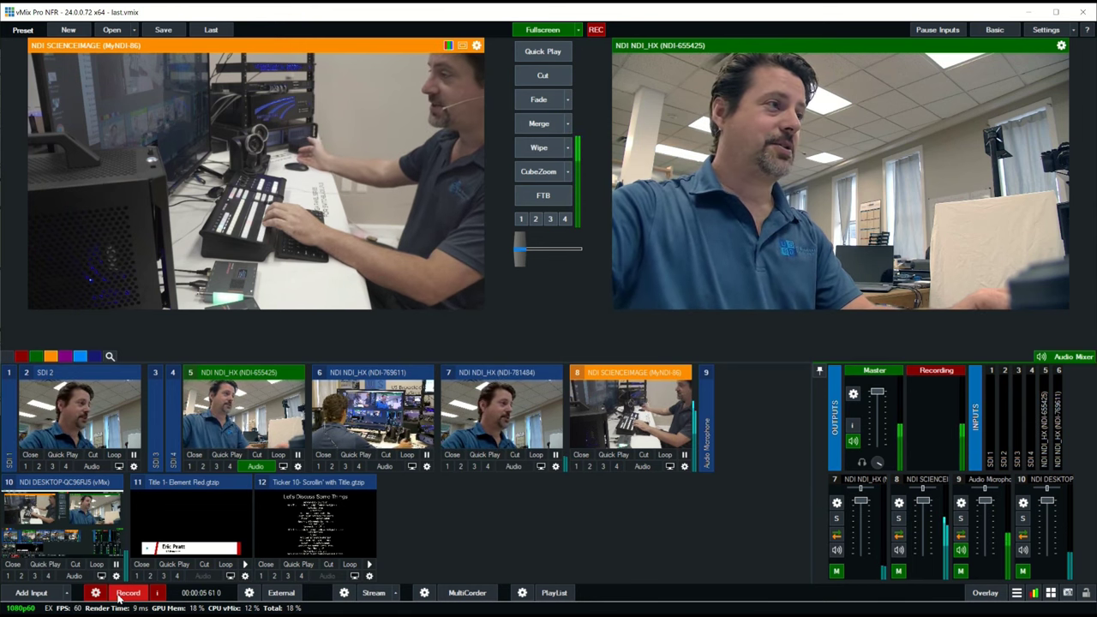
Preview the NDI-655425, desk and input 7 cameras, then fade input 7 onto program.
click(287, 424)
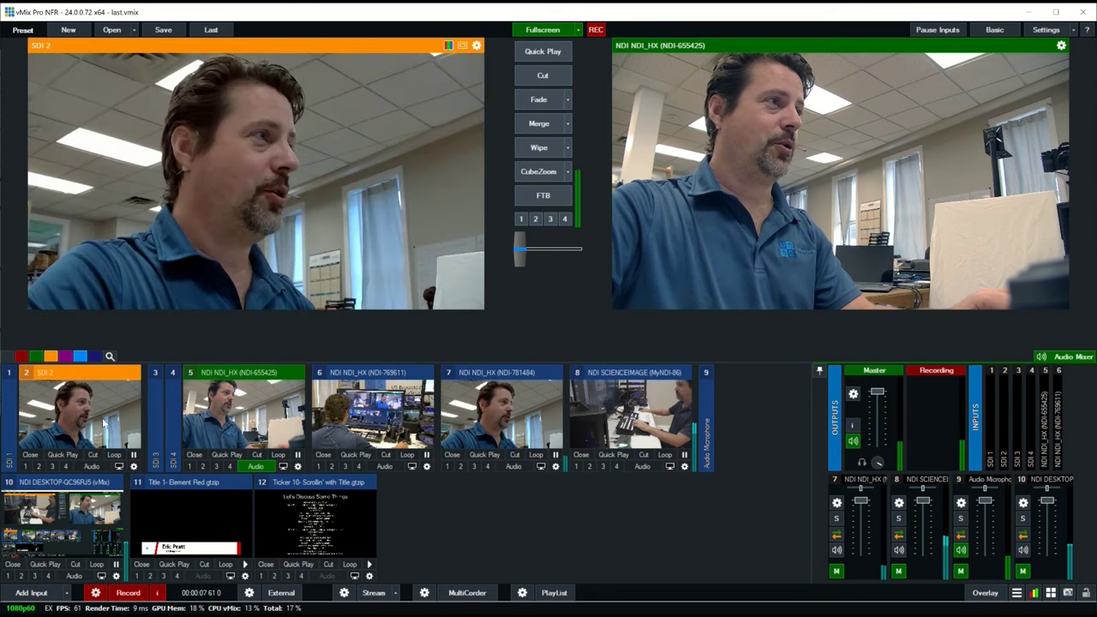
click(350, 426)
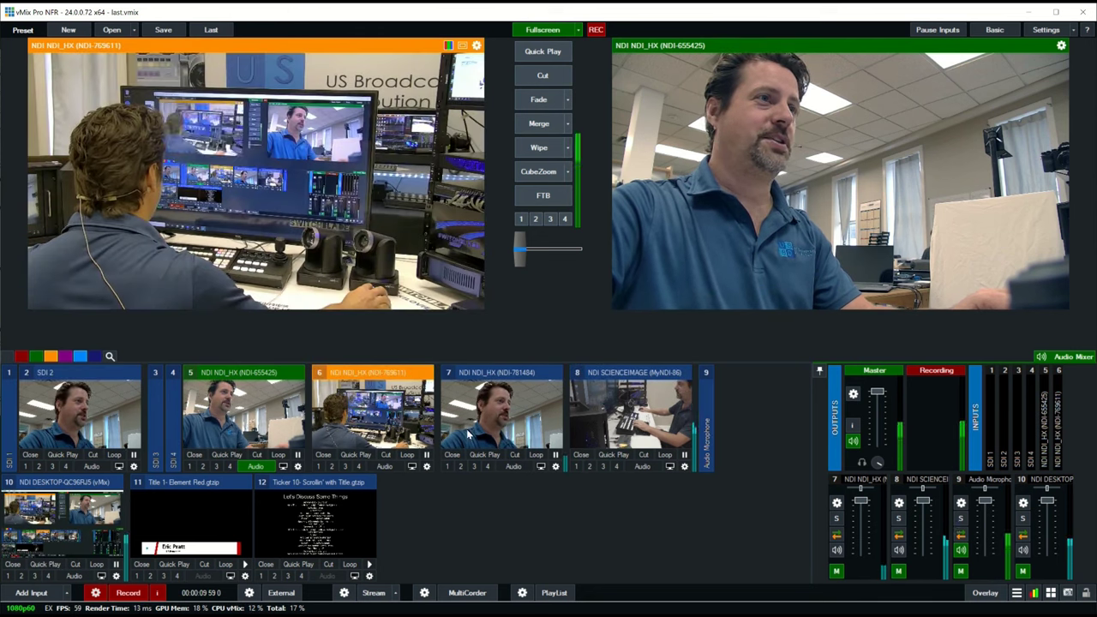
click(515, 424)
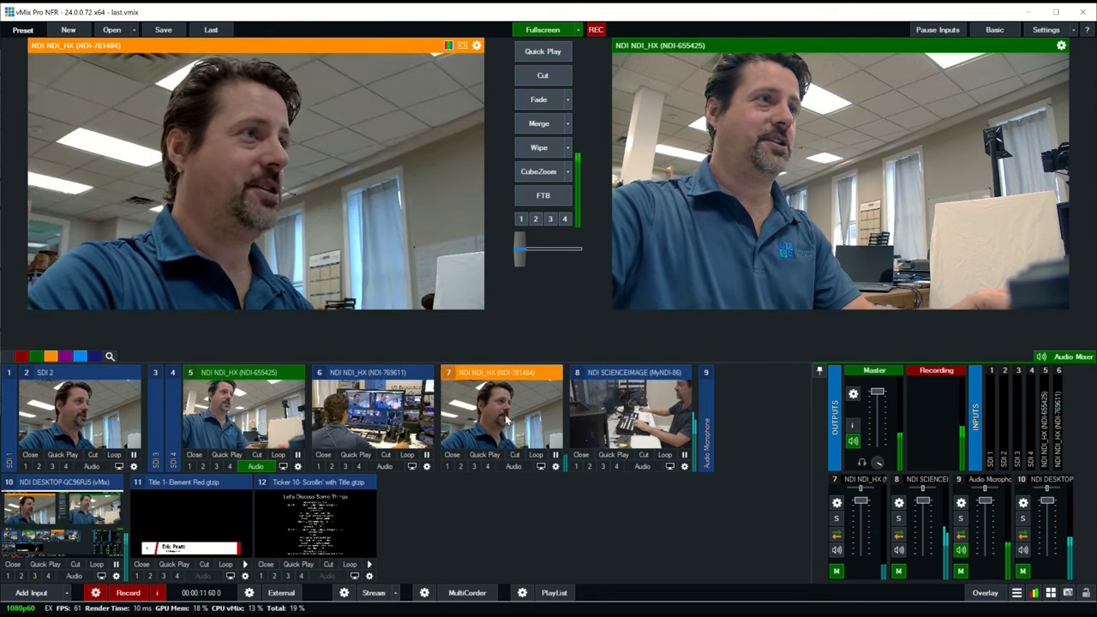
click(538, 101)
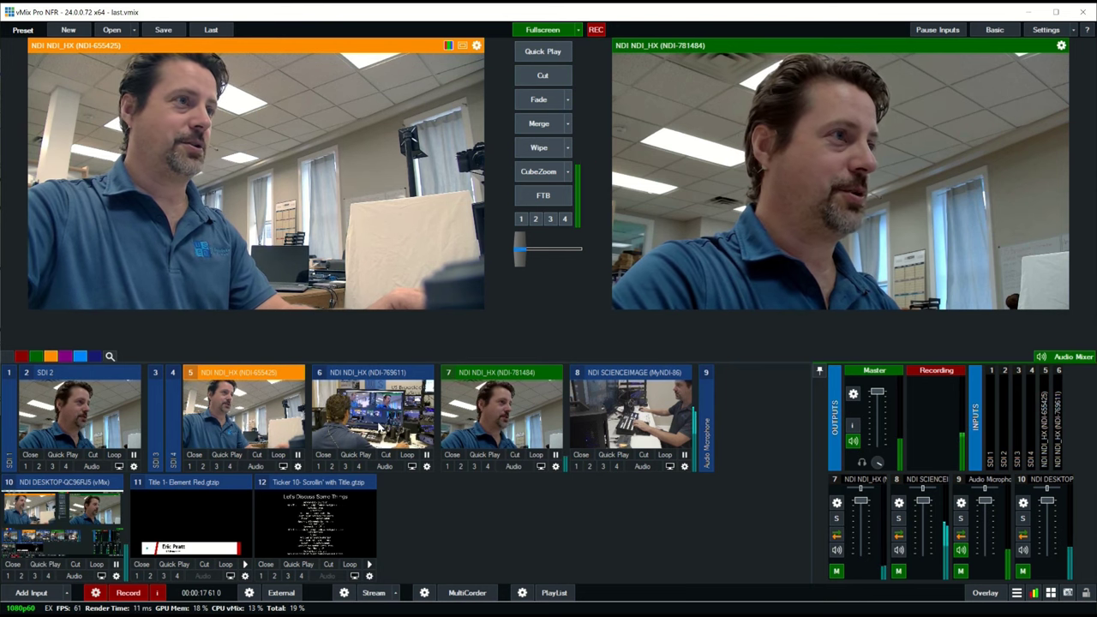
Cue inputs 5, 6 and 8 in preview, then dissolve the SCIENCEIMAGE input to program.
click(617, 416)
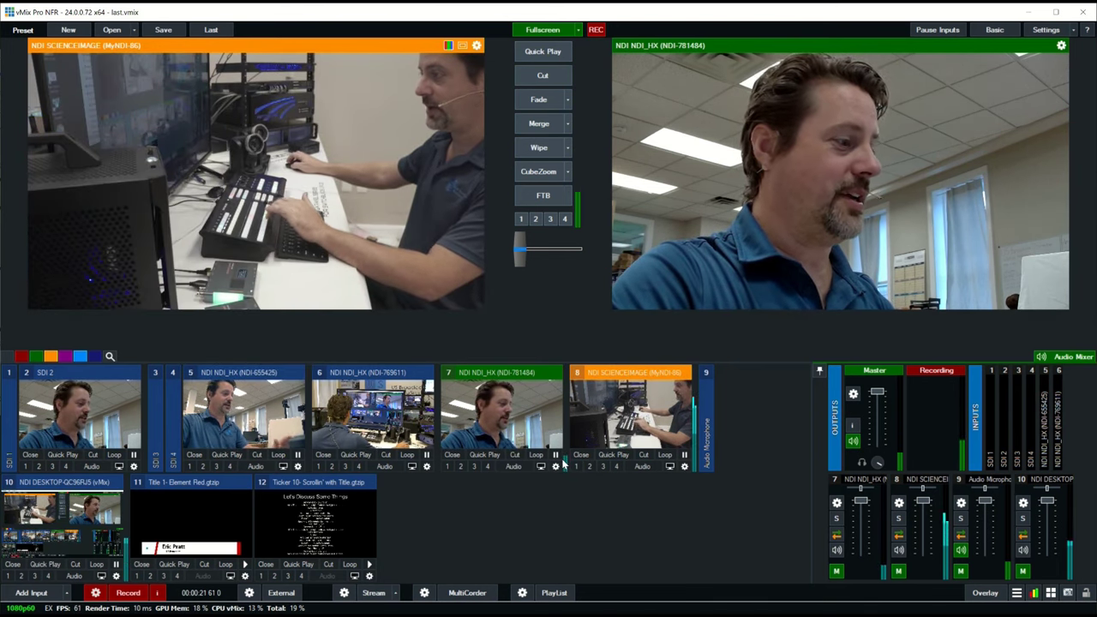
key(5)
key(6)
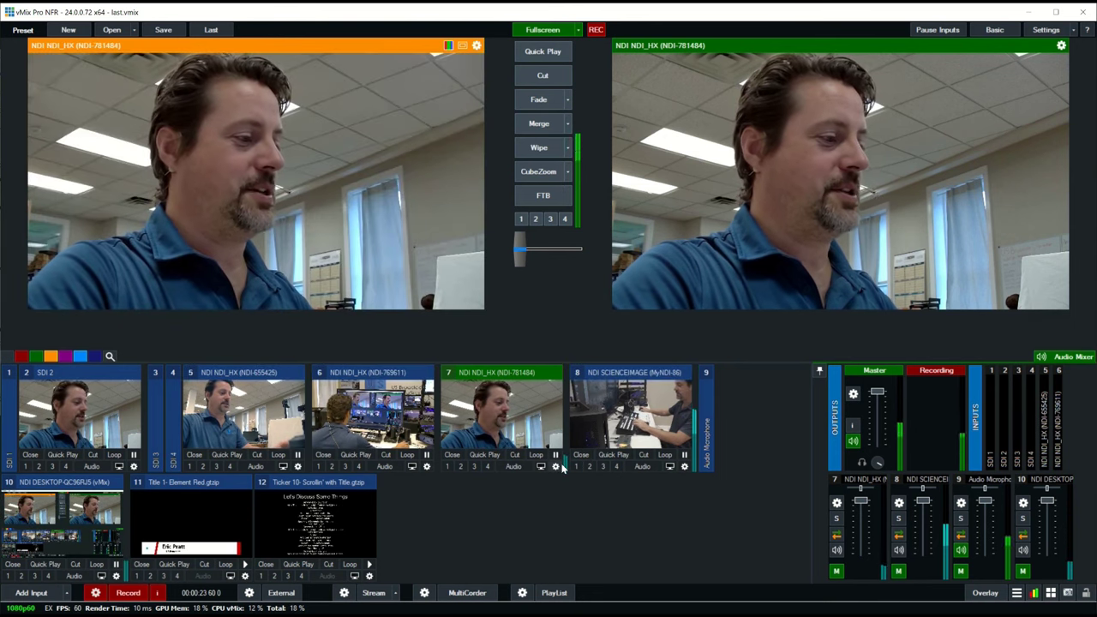
key(8)
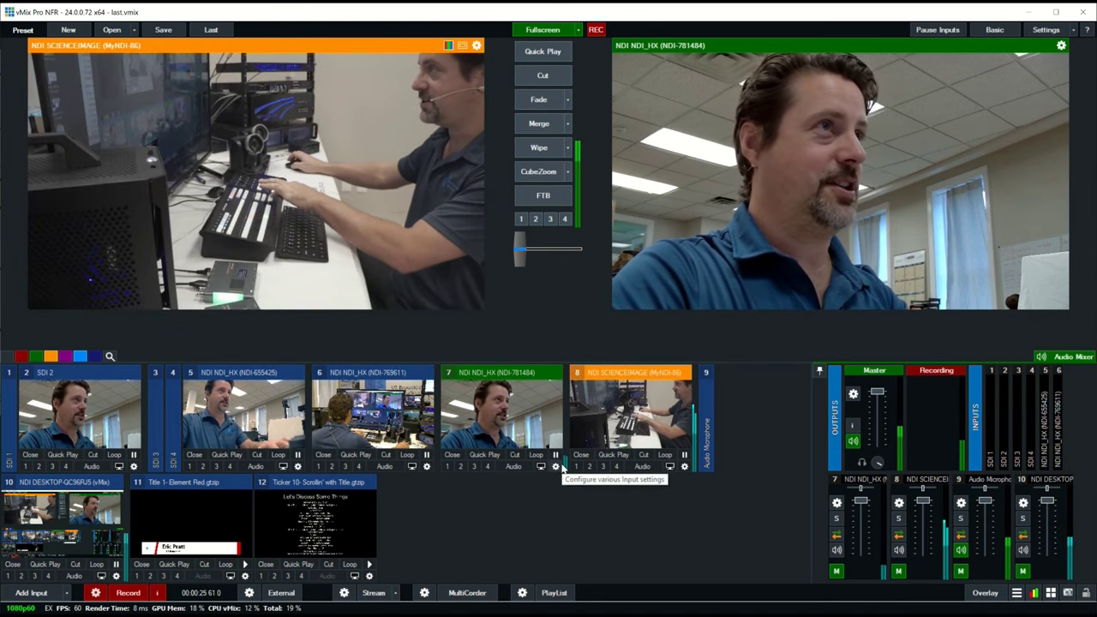
key(space)
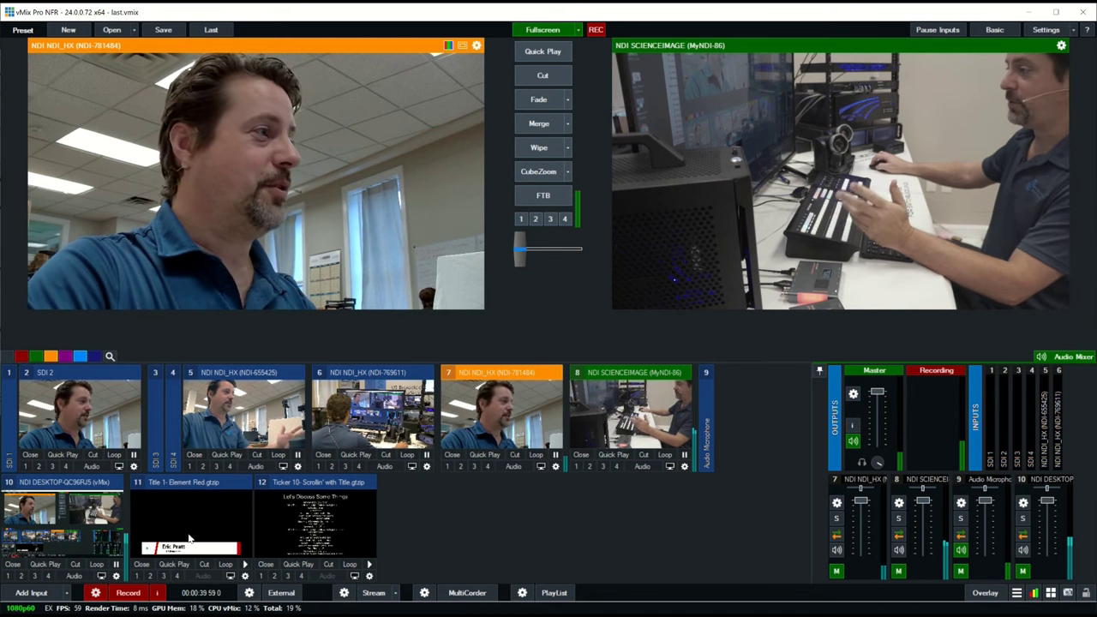
Browse the Title/XAML templates without adding one, then show and remove the red lower third.
click(35, 597)
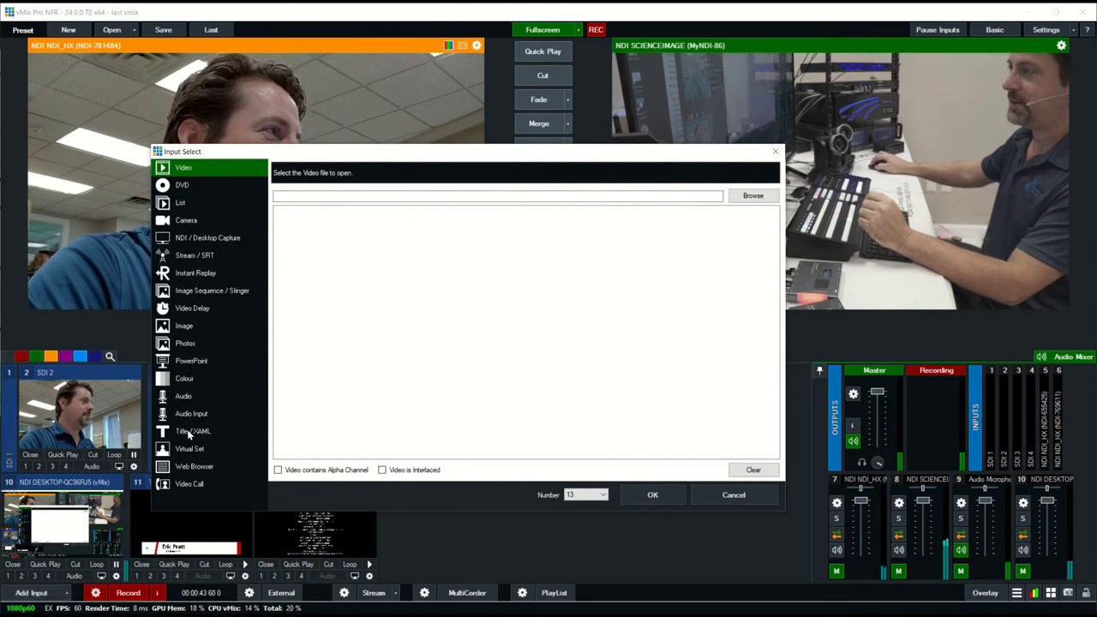
click(189, 435)
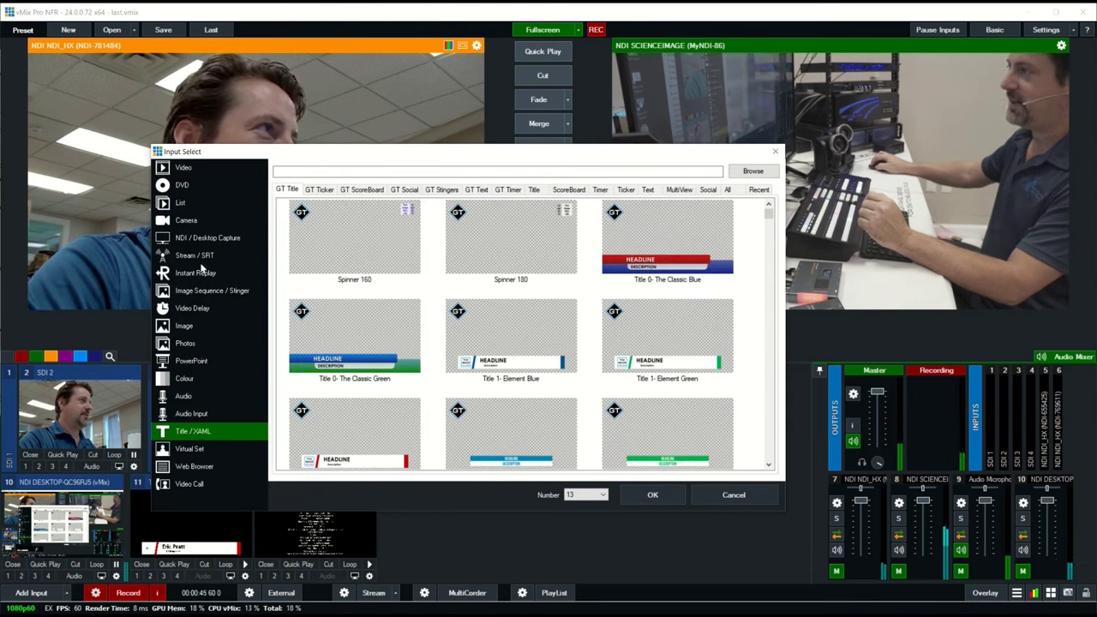
click(774, 153)
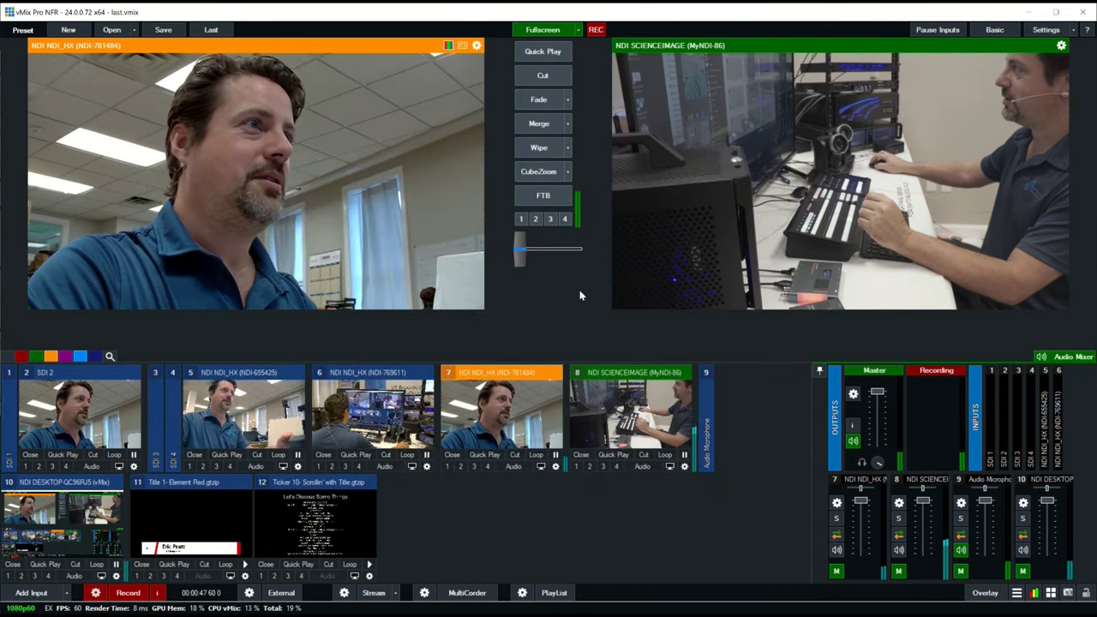
click(138, 576)
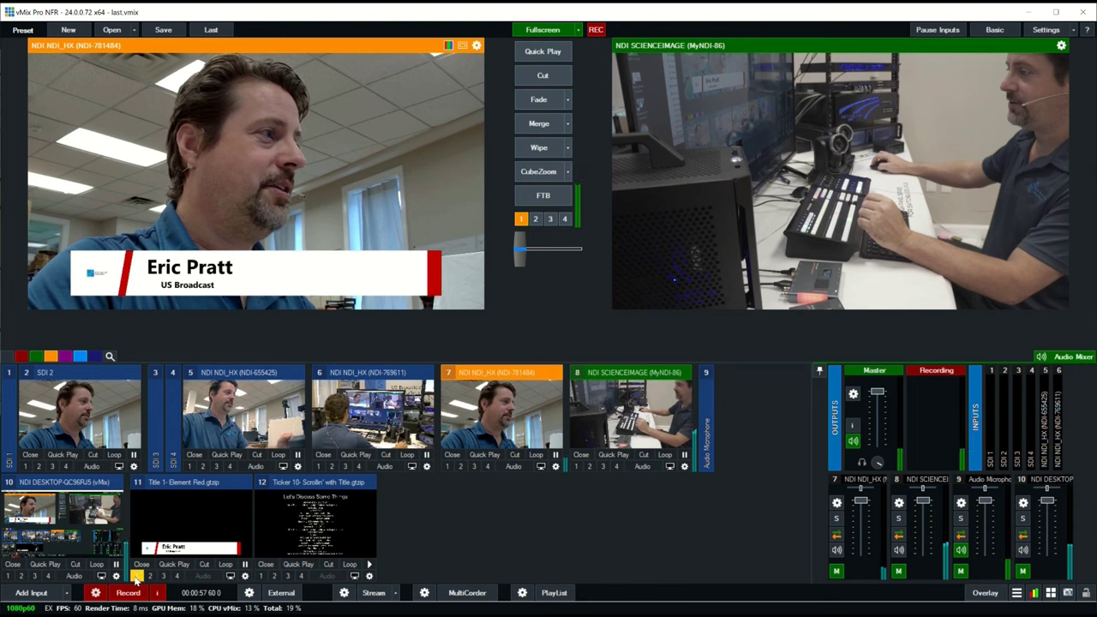
click(136, 579)
In the red lower third's Title Editor, replace the headline with the presenter's name.
right_click(186, 518)
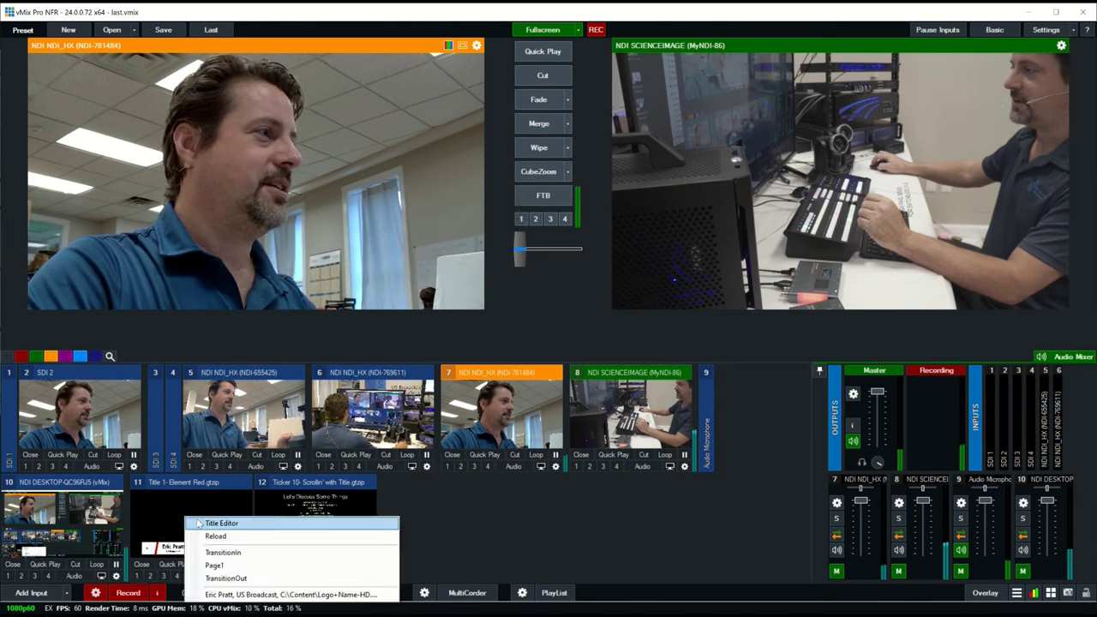
click(204, 522)
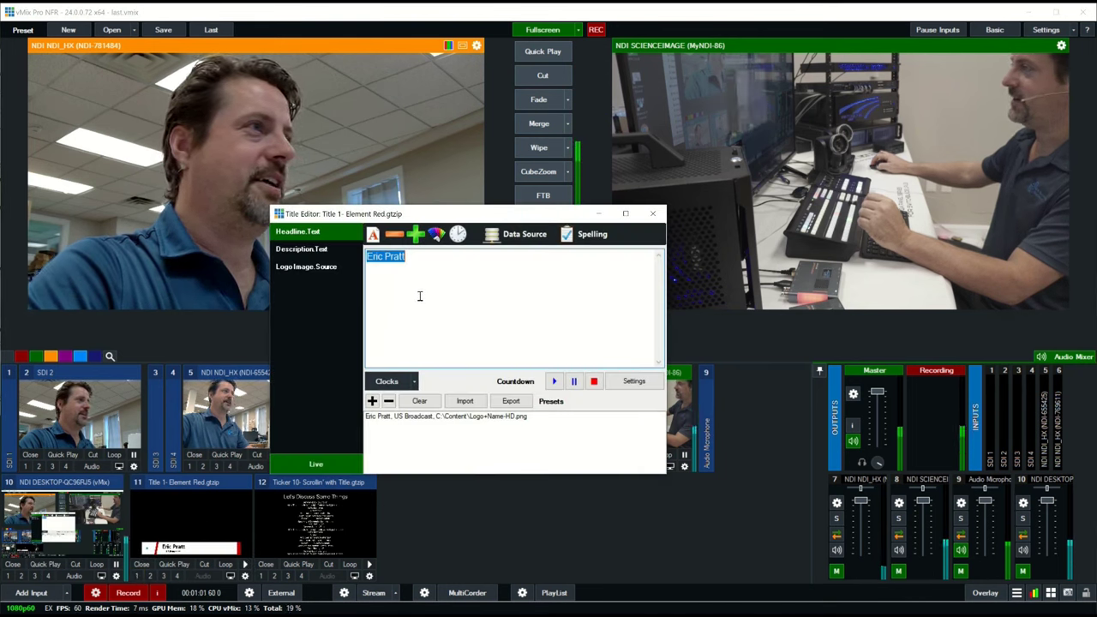
click(435, 264)
key(ctrl+a)
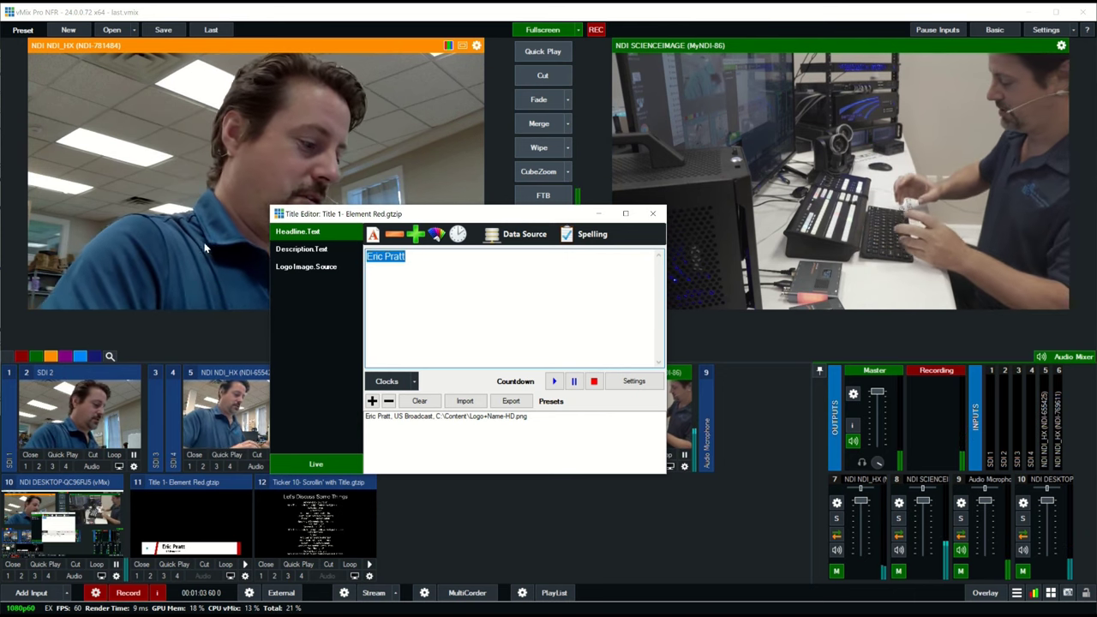
text(Aaron )
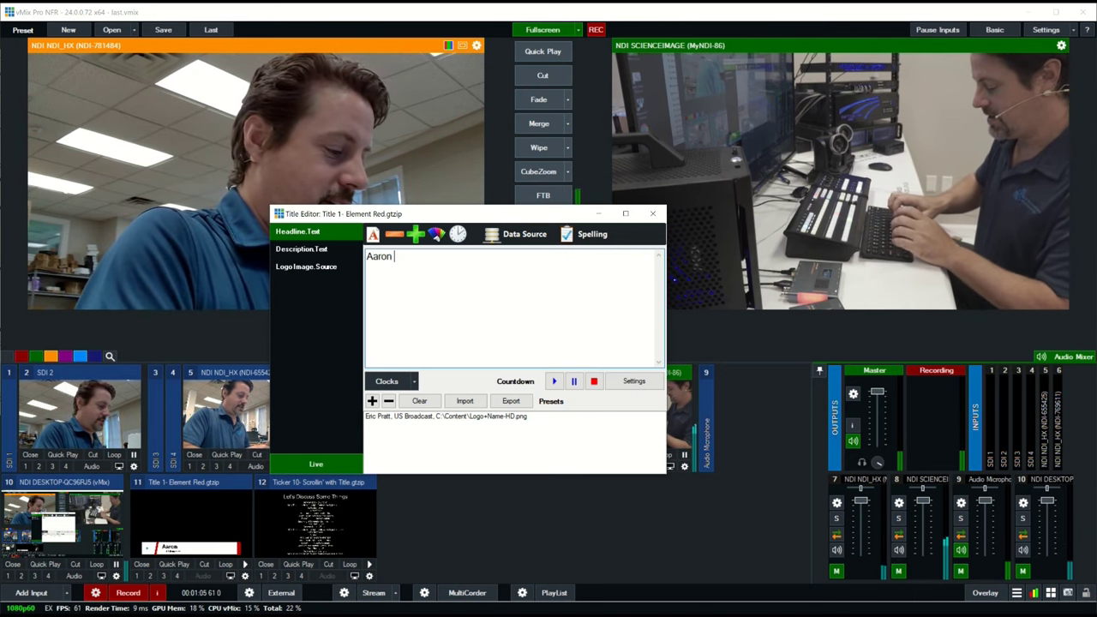
text(Sherman)
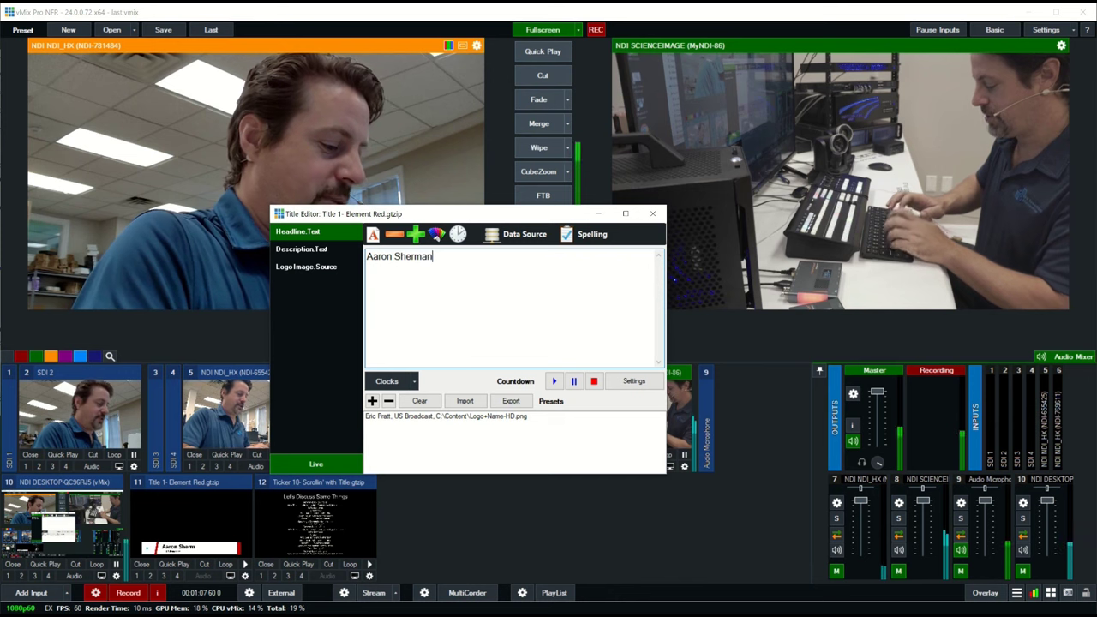
Change the description to 'US Broadcast, Sales Engineer', save it as a new preset, and close the editor.
click(317, 249)
triple_click(449, 264)
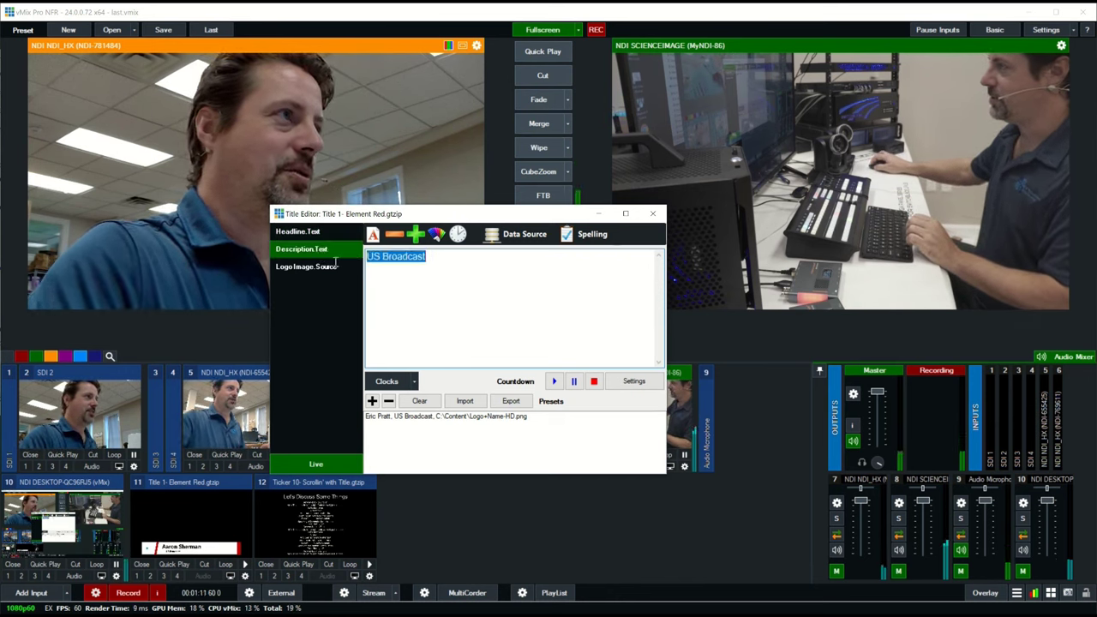
click(444, 260)
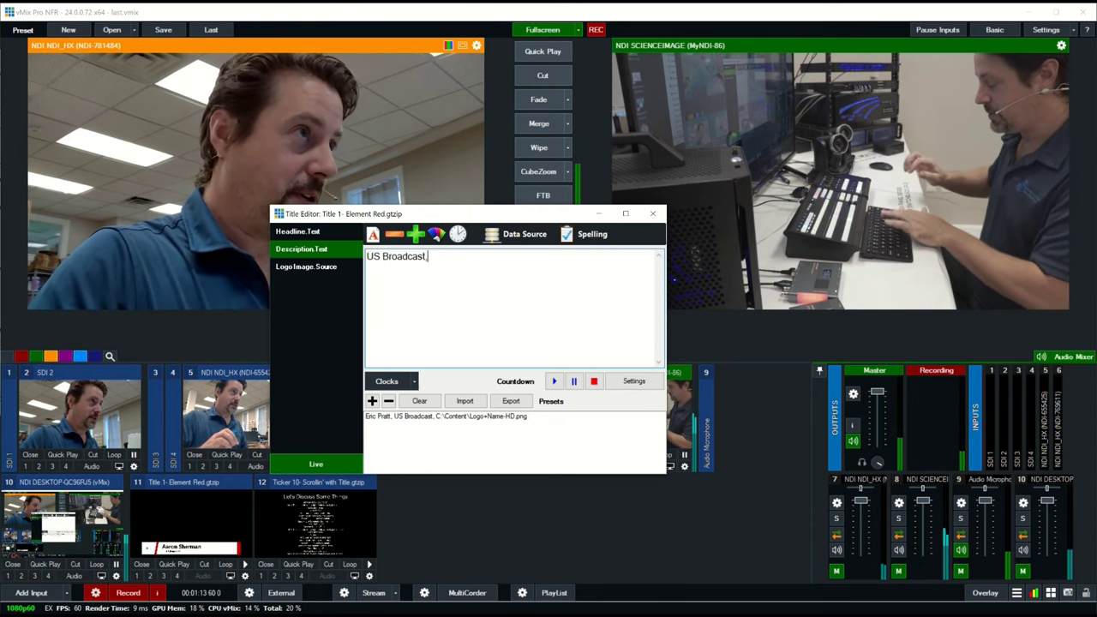
text(, )
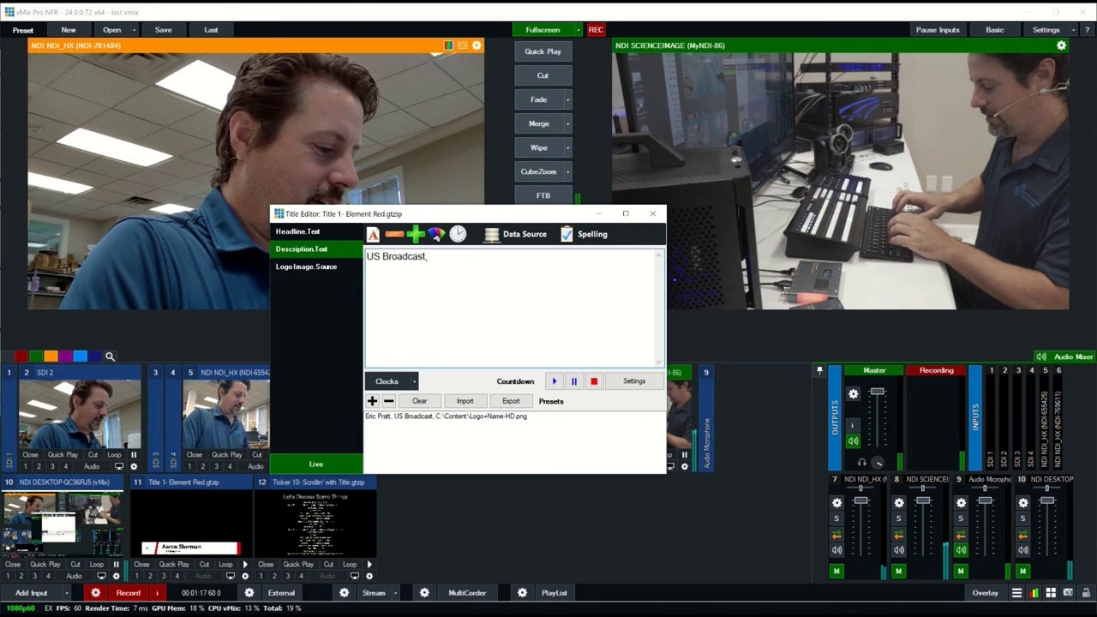
text(Sales En)
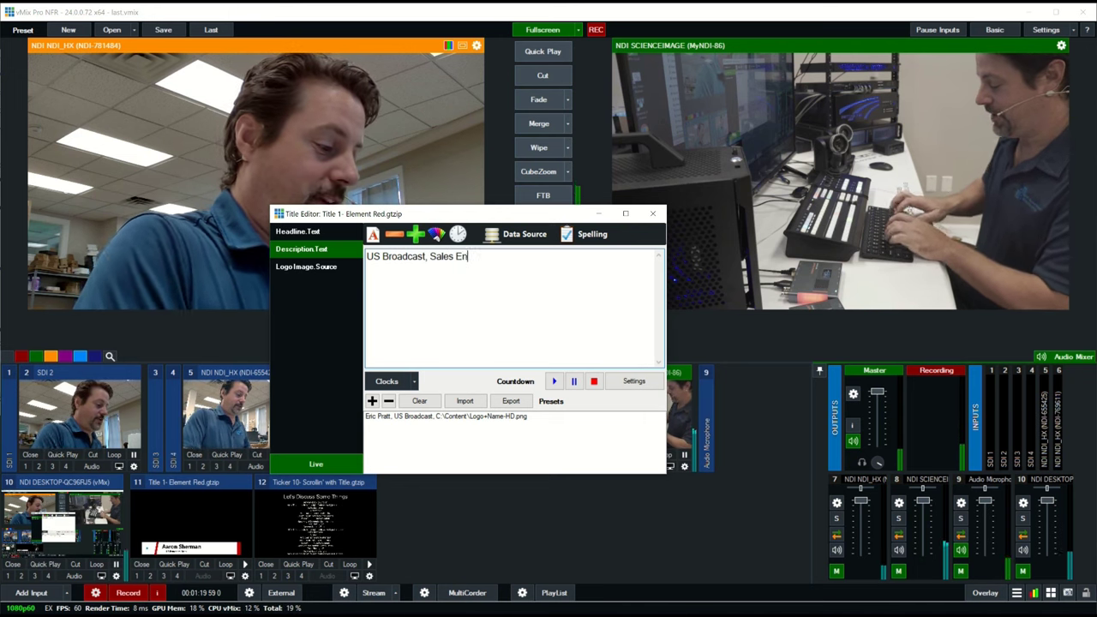
text(gineer)
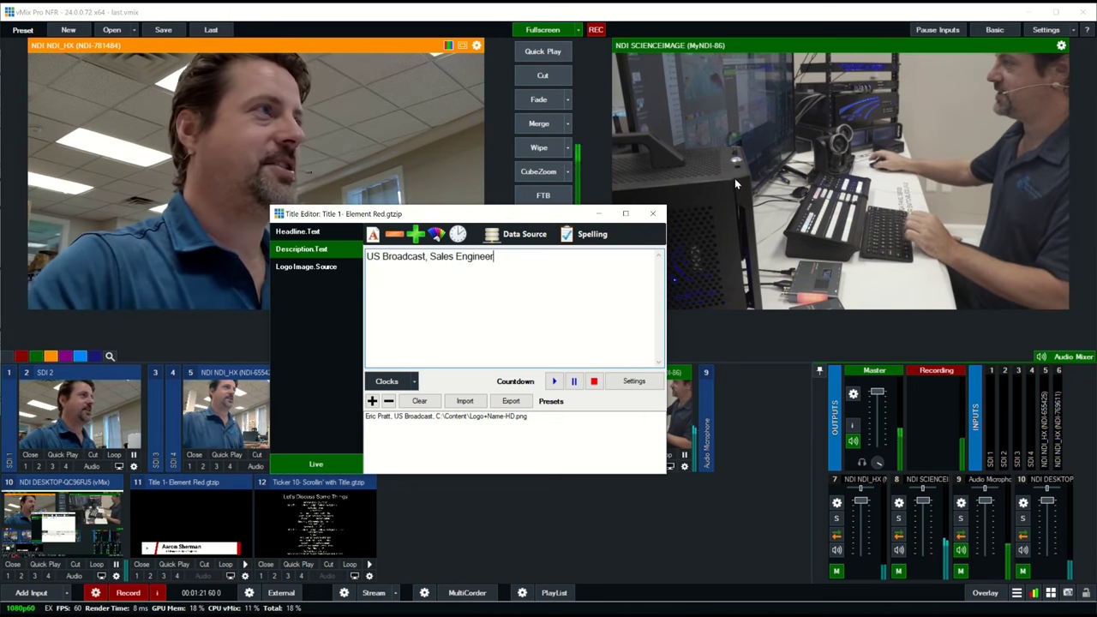
click(372, 400)
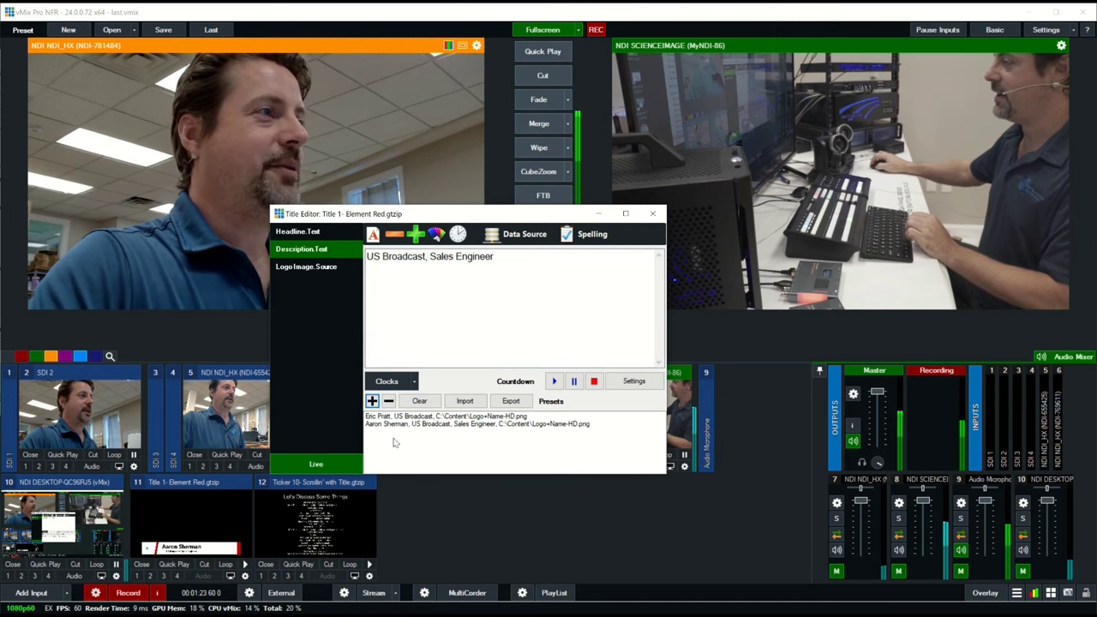
click(652, 214)
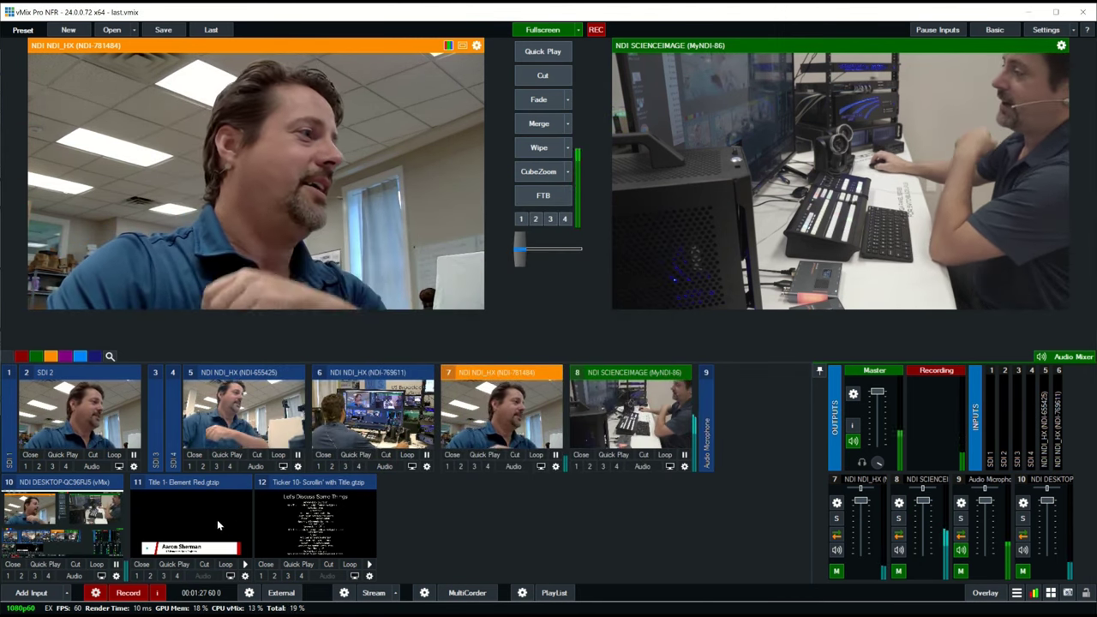
Load the Sales Engineer lower-third preset and overlay the title on the preview camera.
right_click(212, 528)
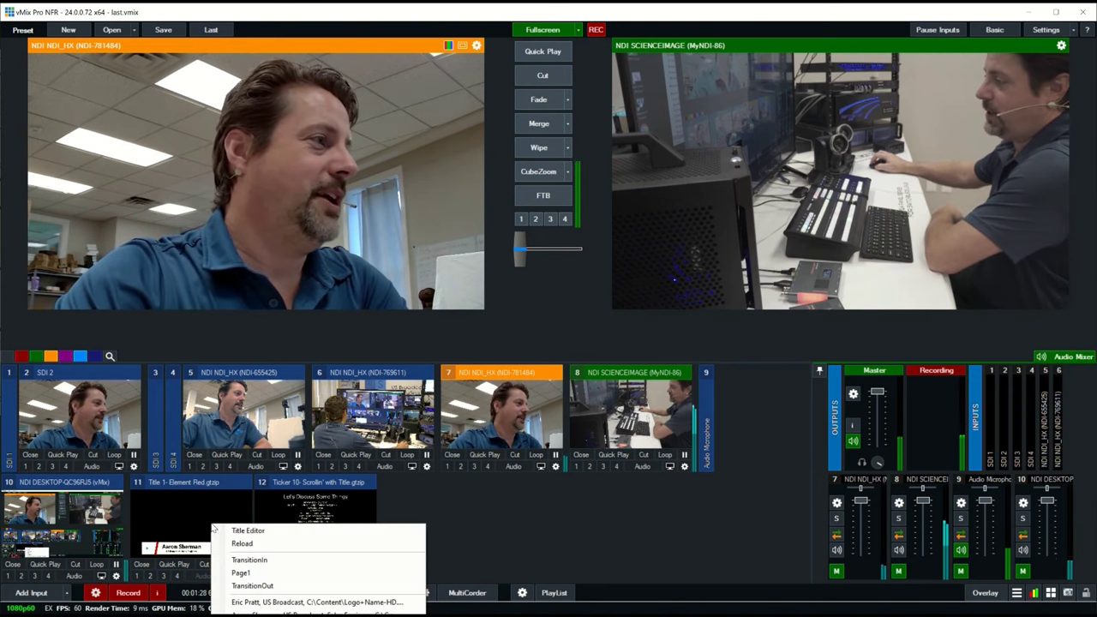
click(248, 596)
right_click(187, 528)
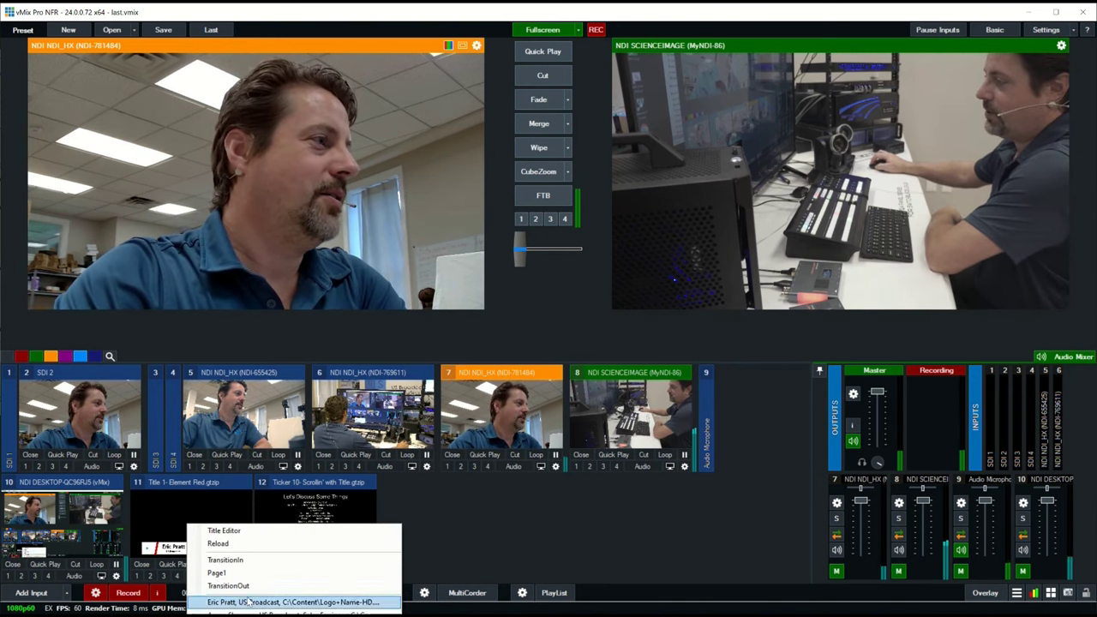
click(185, 598)
click(137, 576)
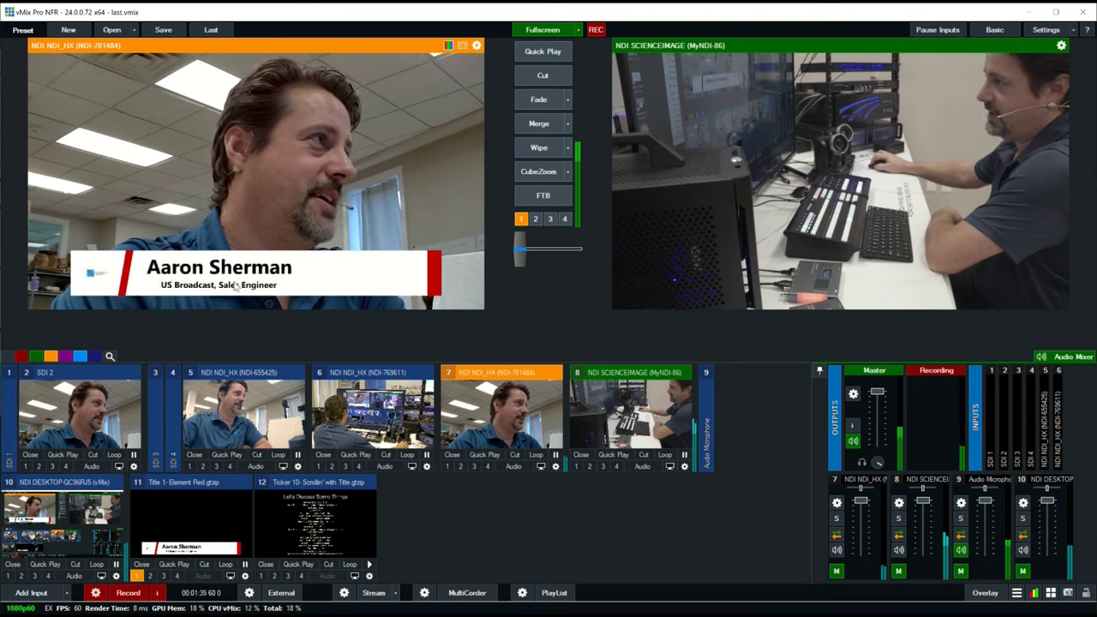
Return the title to the US Broadcast preset and fade the camera and title to program.
right_click(179, 527)
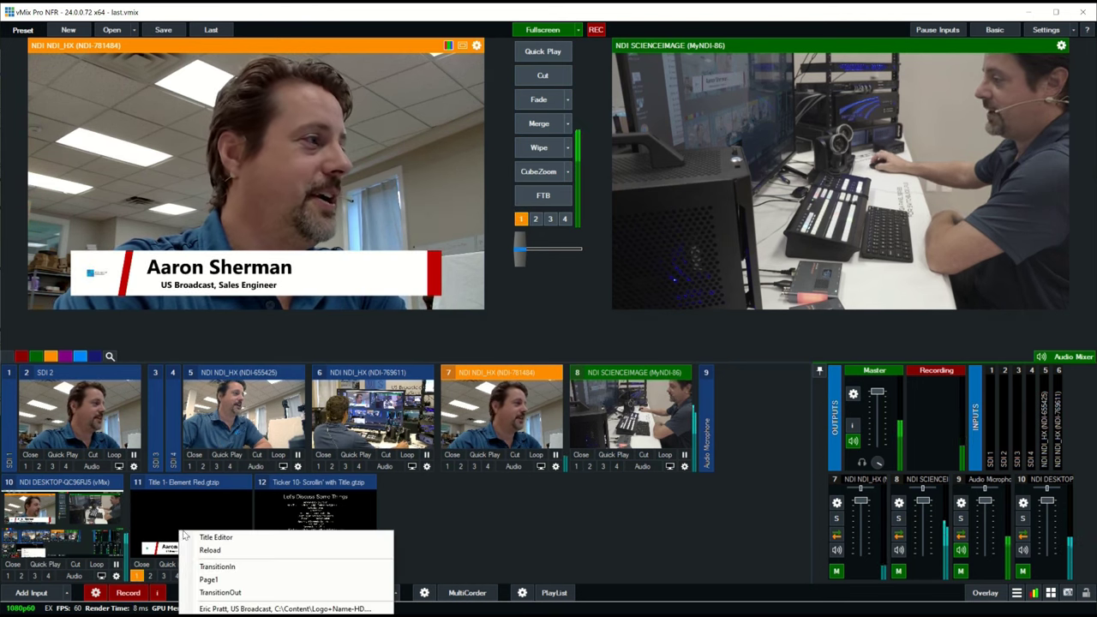
click(220, 600)
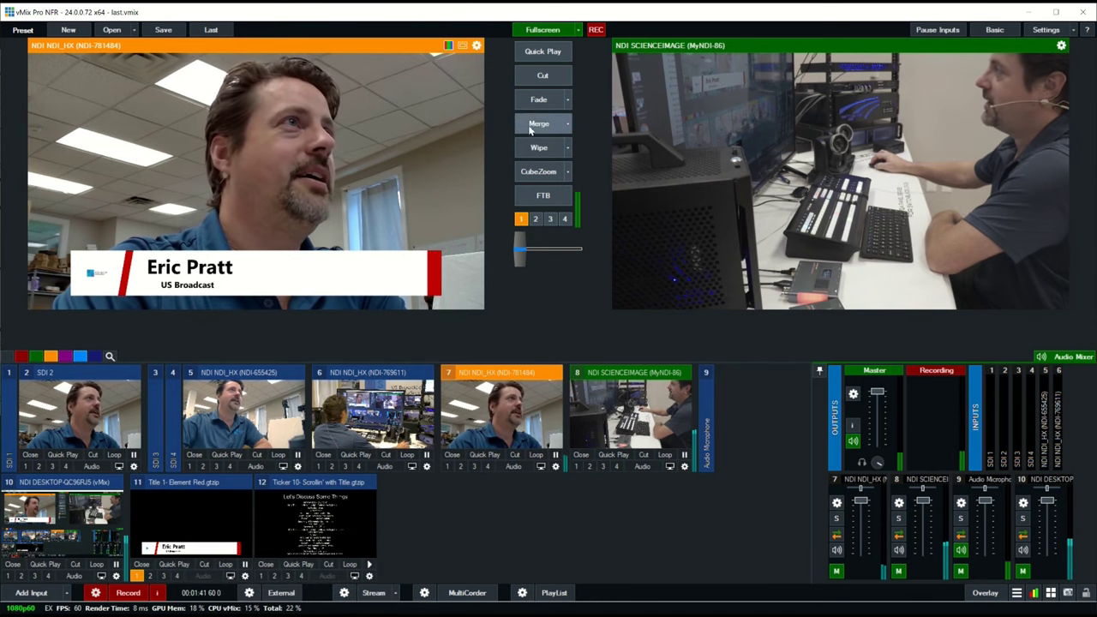
click(542, 100)
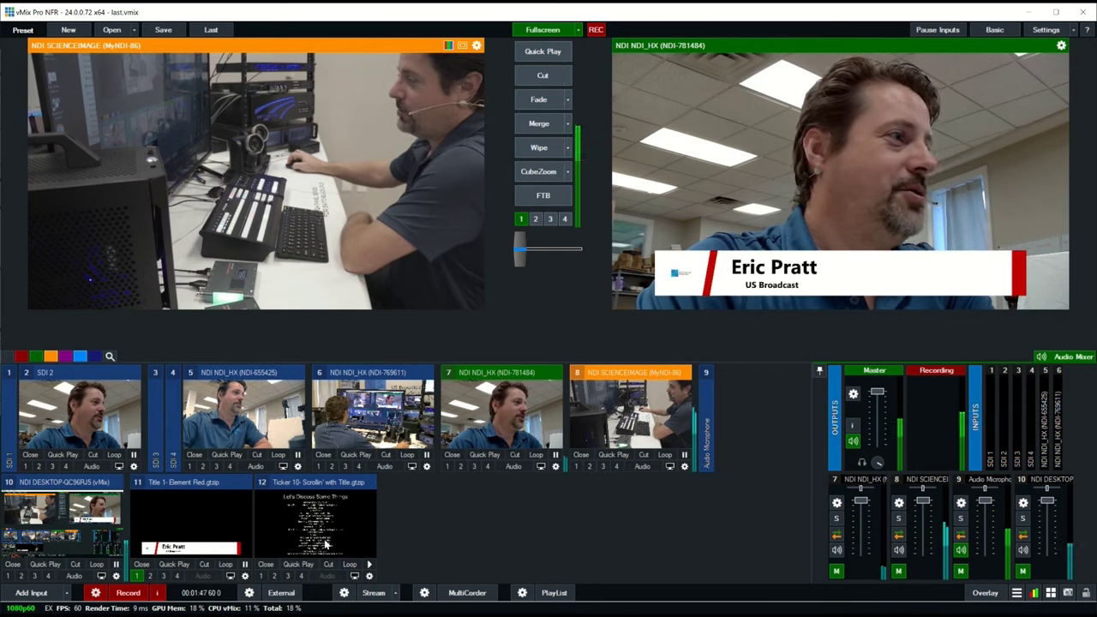
Remove the red lower third and overlay the Ticker 10 scrolling title on program.
click(136, 576)
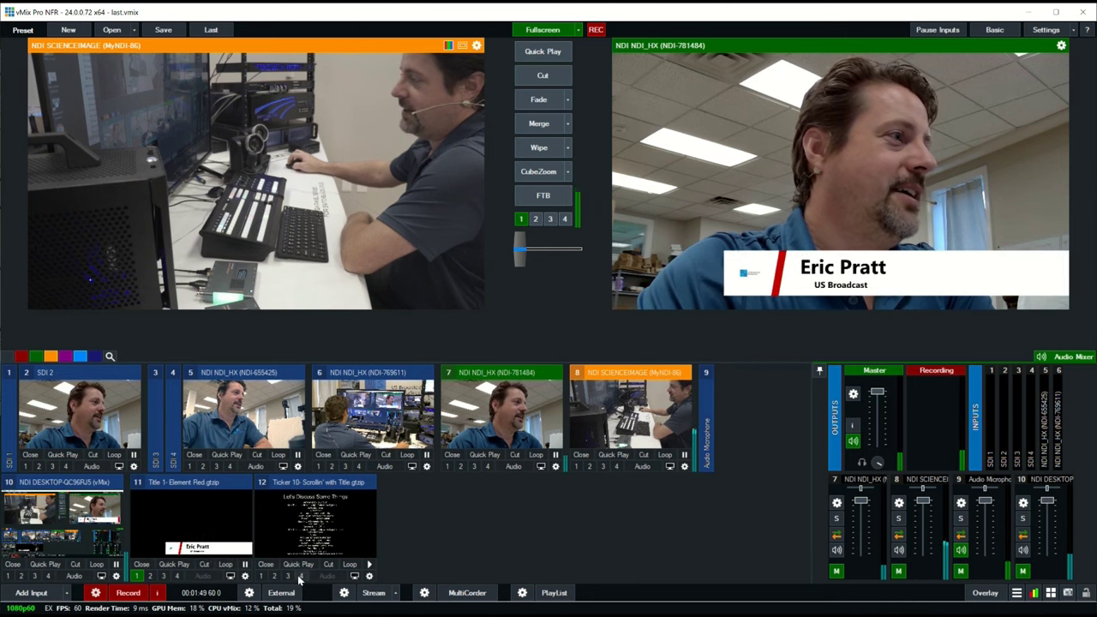
click(262, 577)
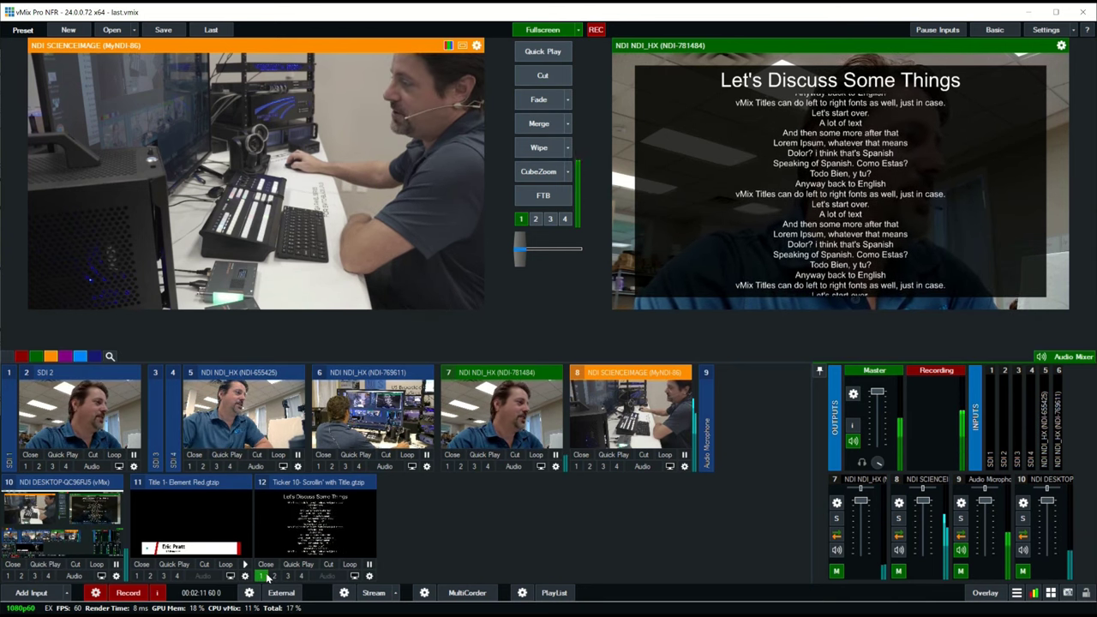
Toggle the lower third on and off with overlay 2, then remove the Ticker 10 overlay.
click(151, 575)
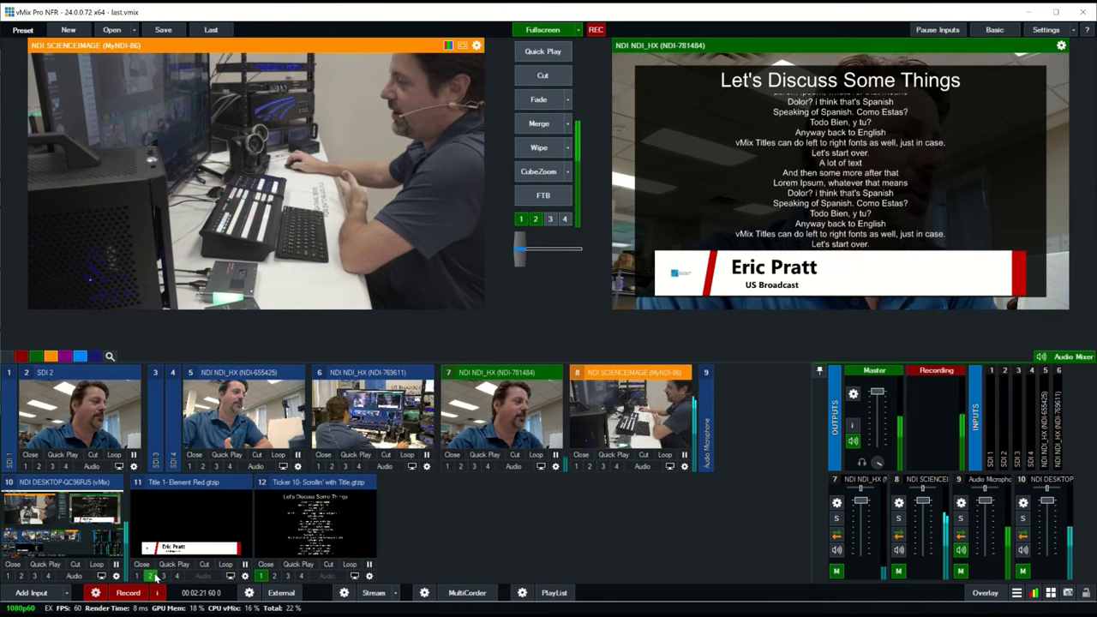
click(151, 575)
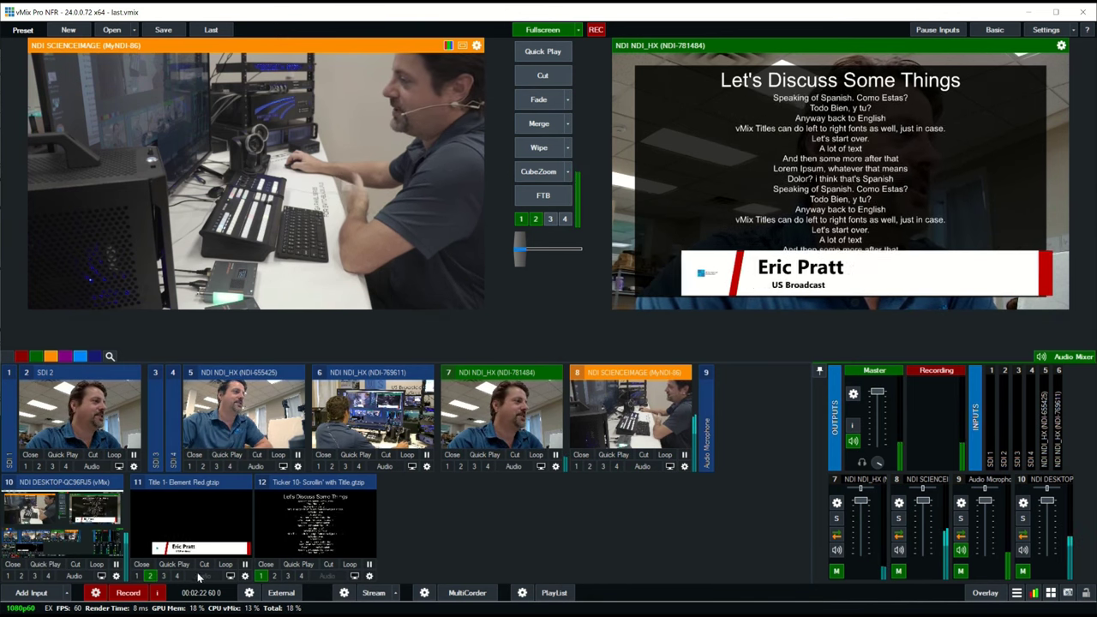
click(262, 576)
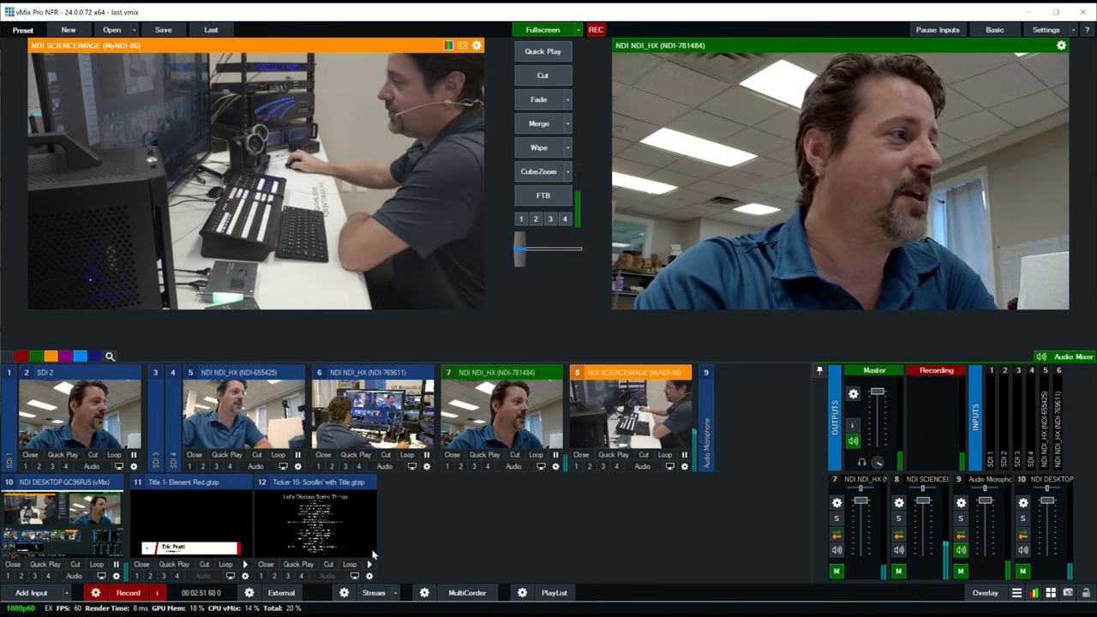
click(344, 594)
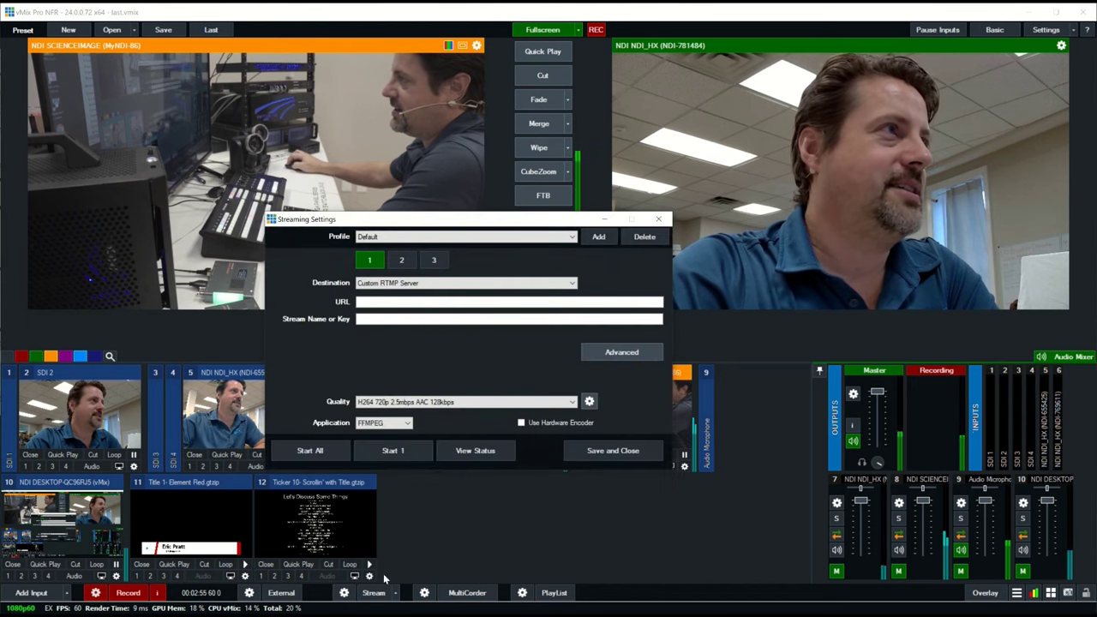
click(394, 283)
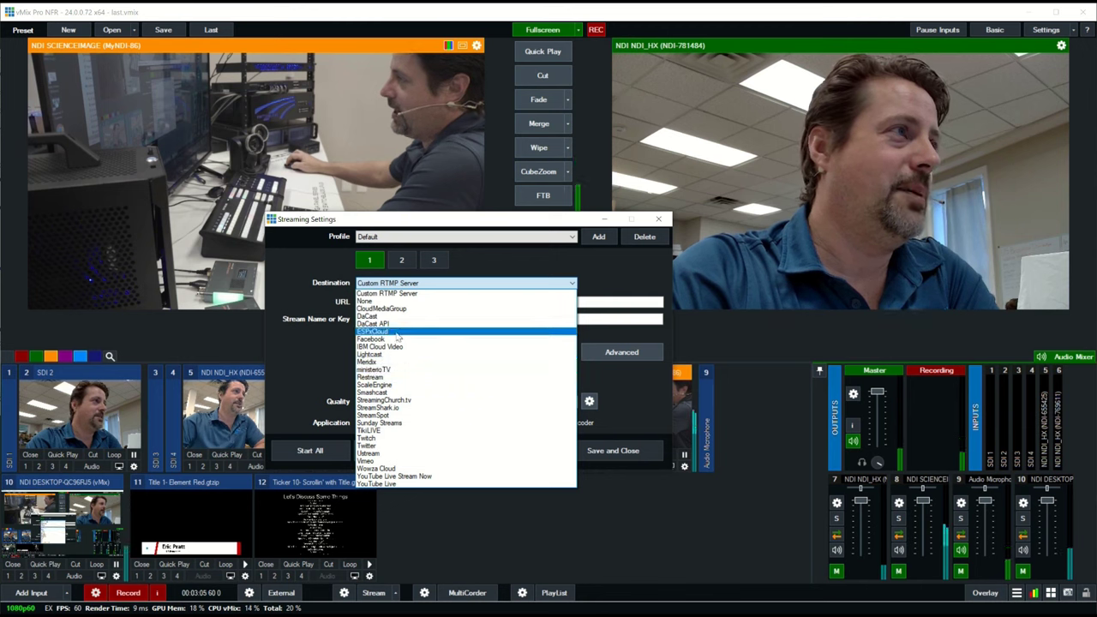
click(618, 264)
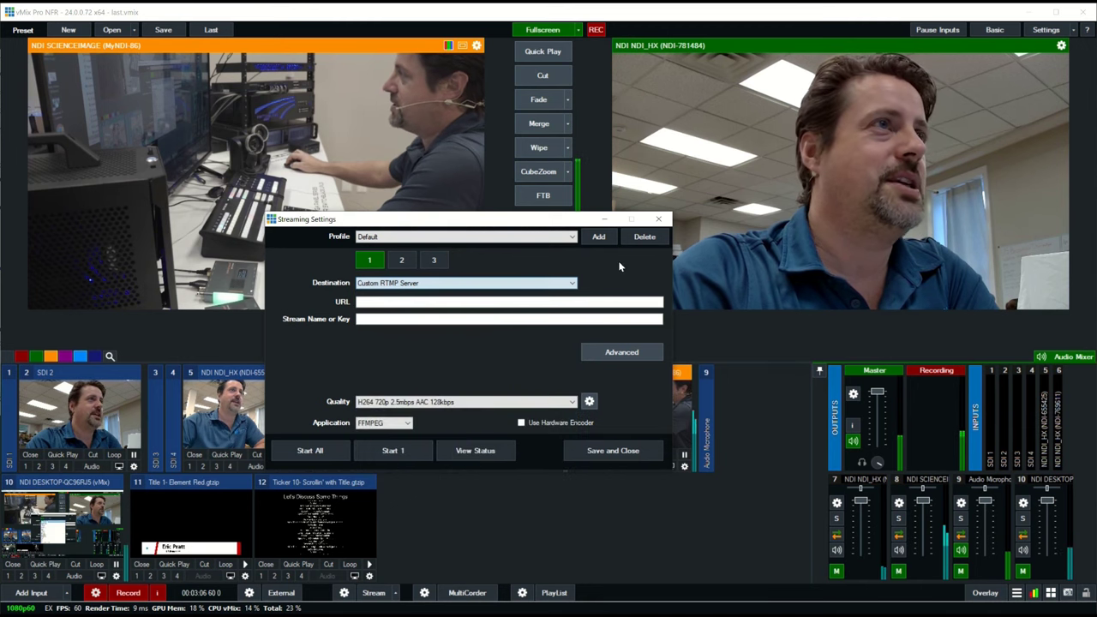
click(428, 261)
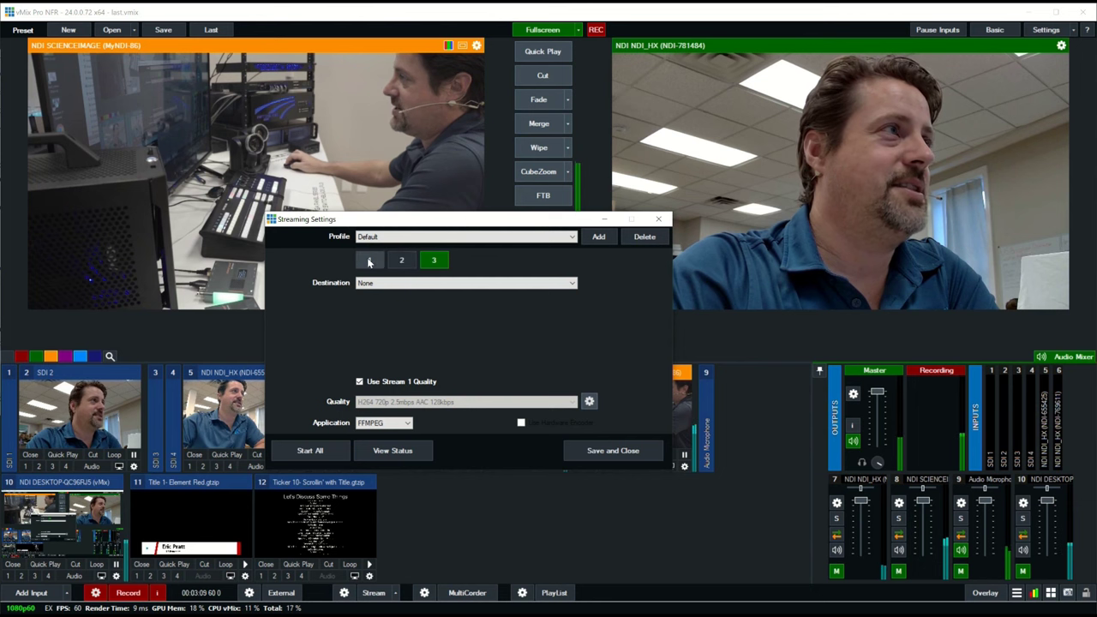
click(369, 261)
click(659, 219)
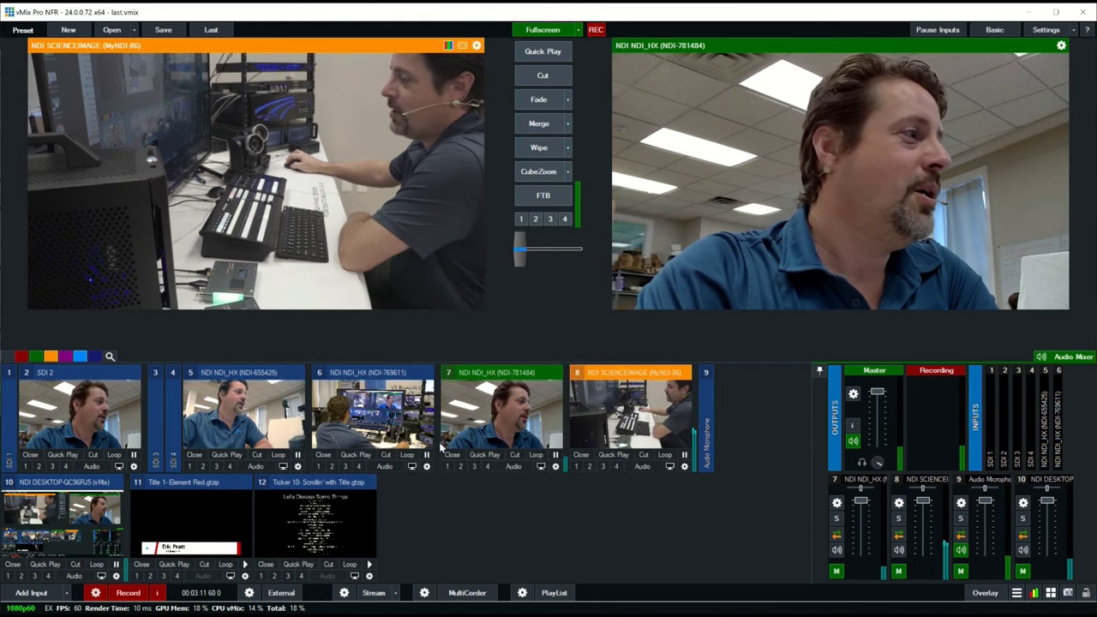